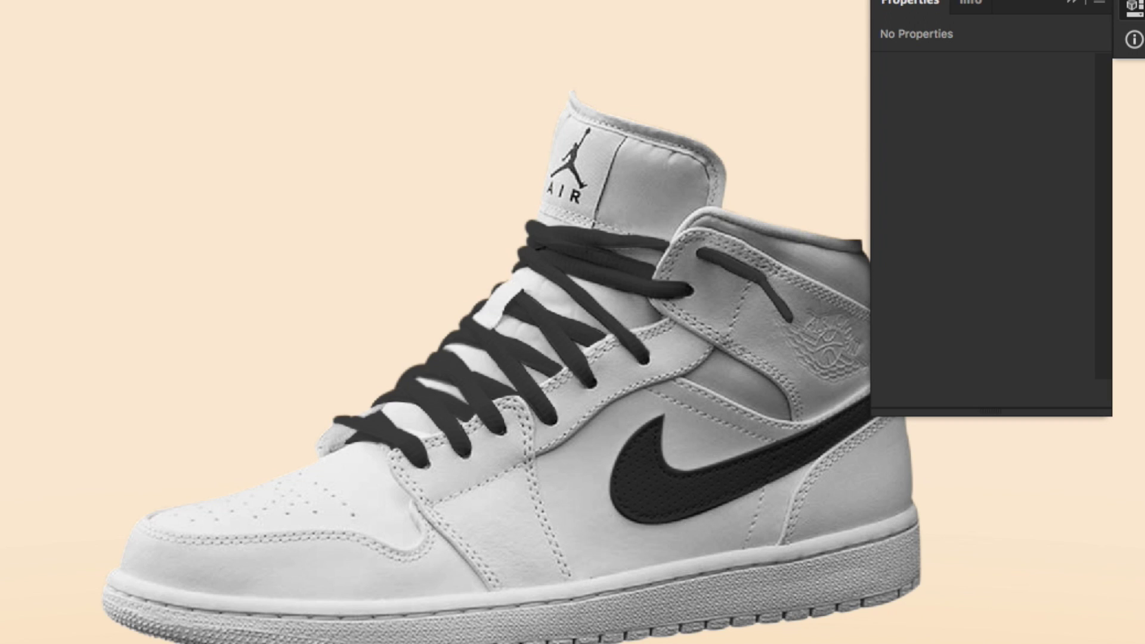
# - Blur the shadow under the shoe with a radius of 76.6 pixels and widen it beneath the sole
pyautogui.click(1072, 1)
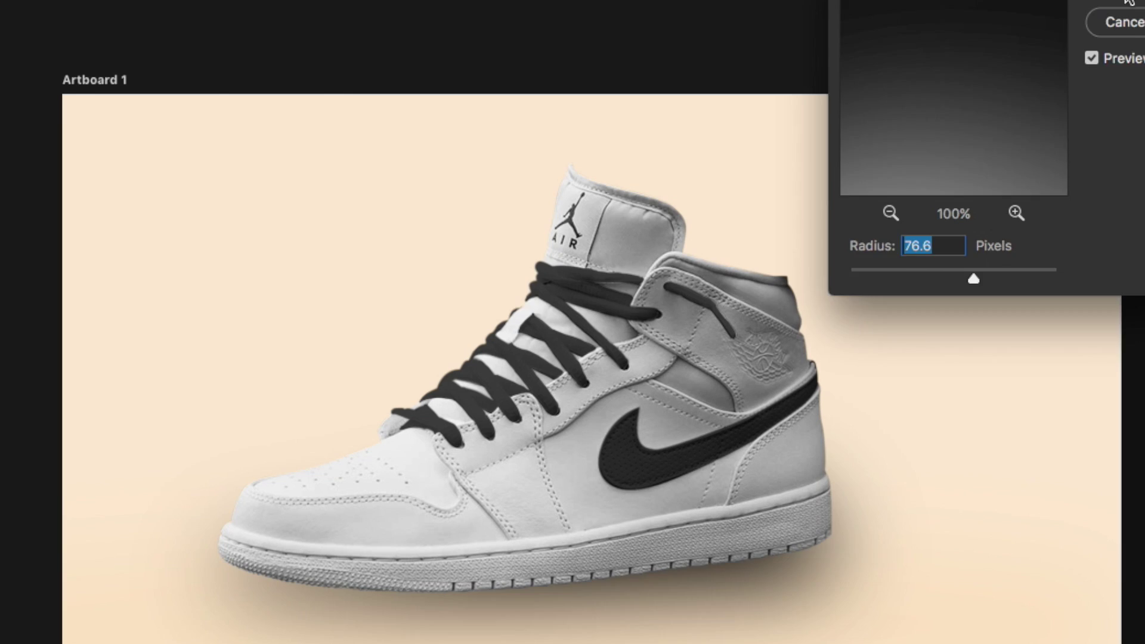
pyautogui.click(1129, 2)
pyautogui.moveTo(1007, 445); pyautogui.dragTo(471, 501)
pyautogui.press('Return')
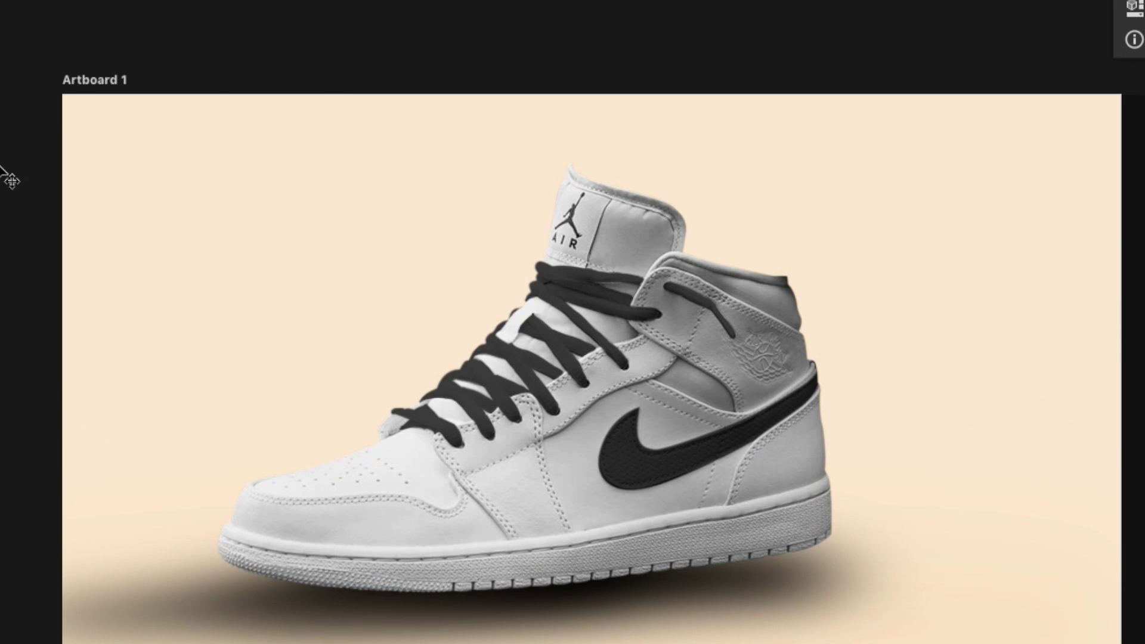
pyautogui.hotkey('ctrl', '-')
pyautogui.press('b')
pyautogui.hotkey('ctrl', '+')
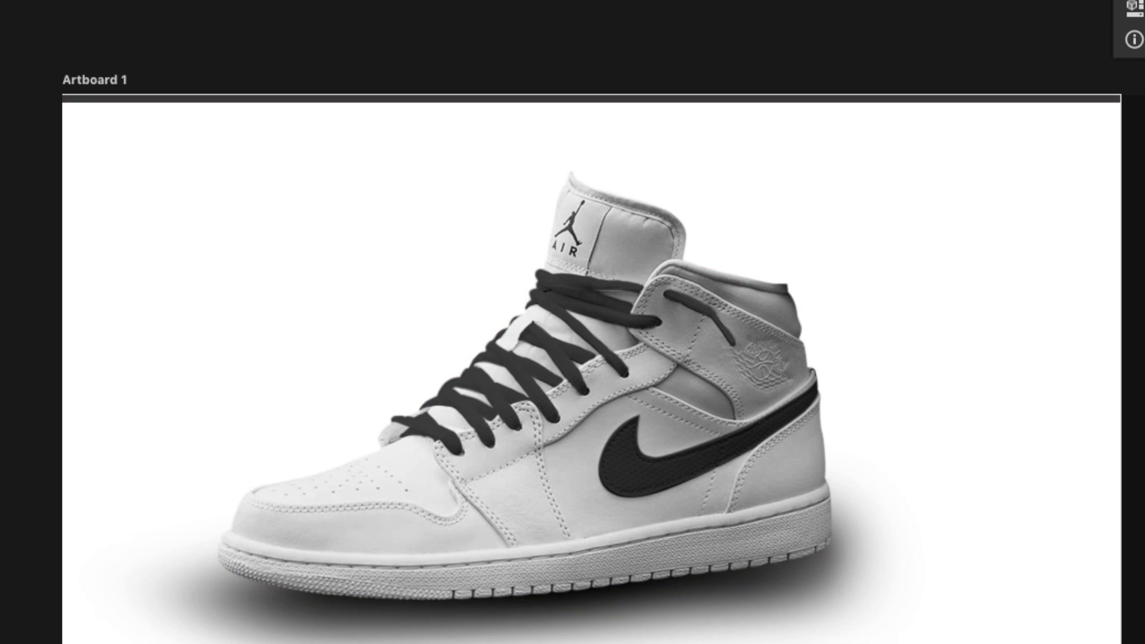
pyautogui.hotkey('ctrl', '-')
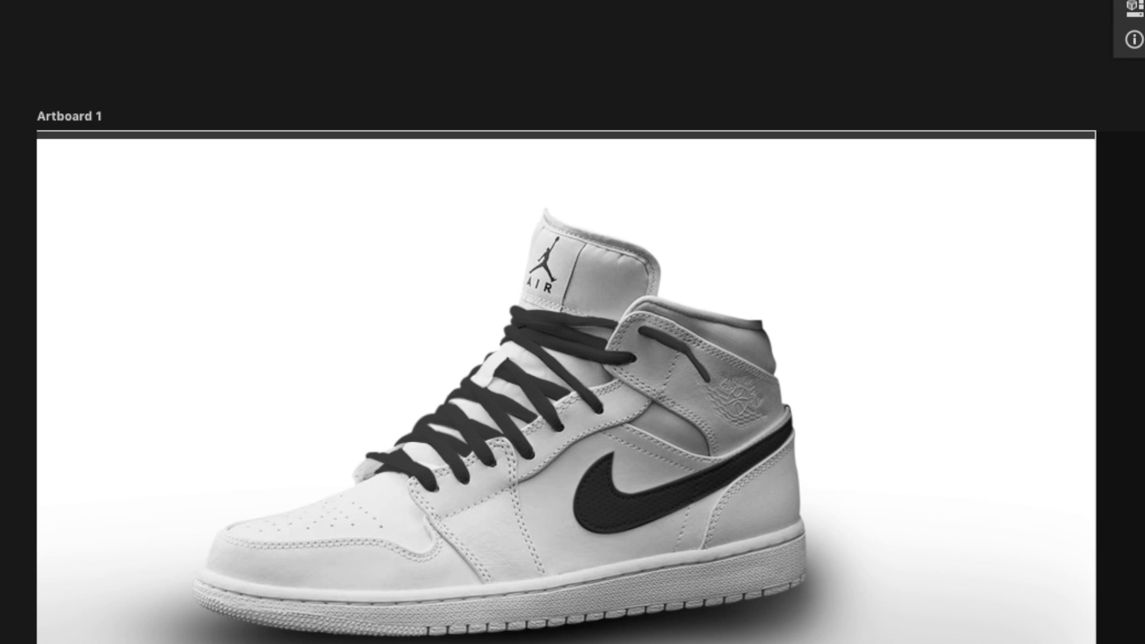
pyautogui.hotkey('ctrl', 't')
pyautogui.click(876, 238)
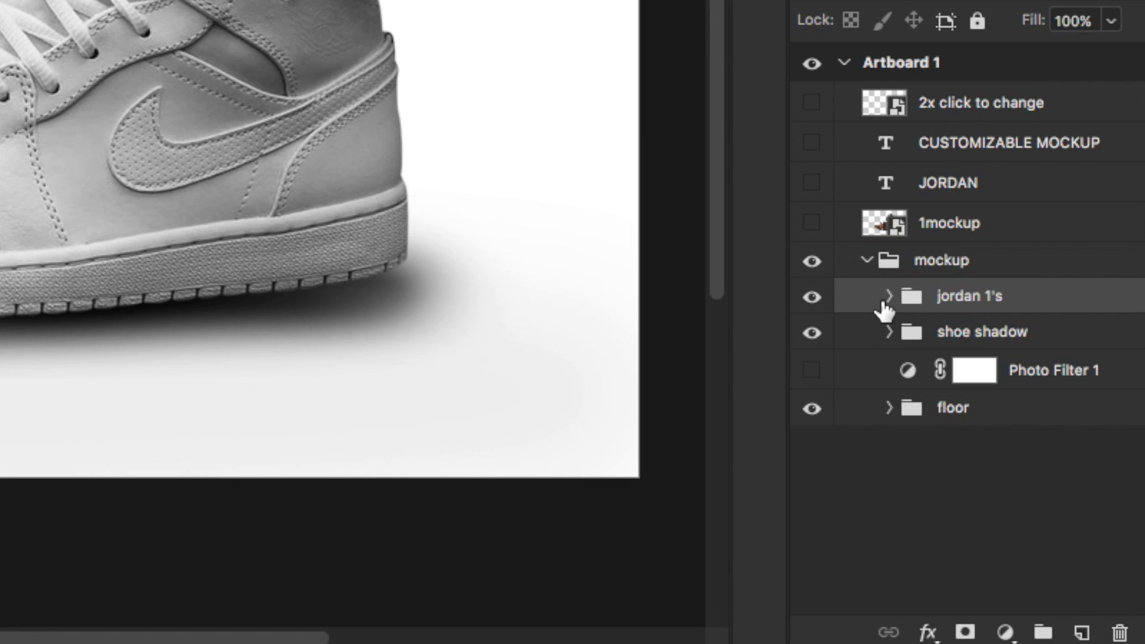
# - Expand the jordan 1's, color, colors and 2x tap icon groups down to the adjustment layers for the shoe parts
pyautogui.click(888, 296)
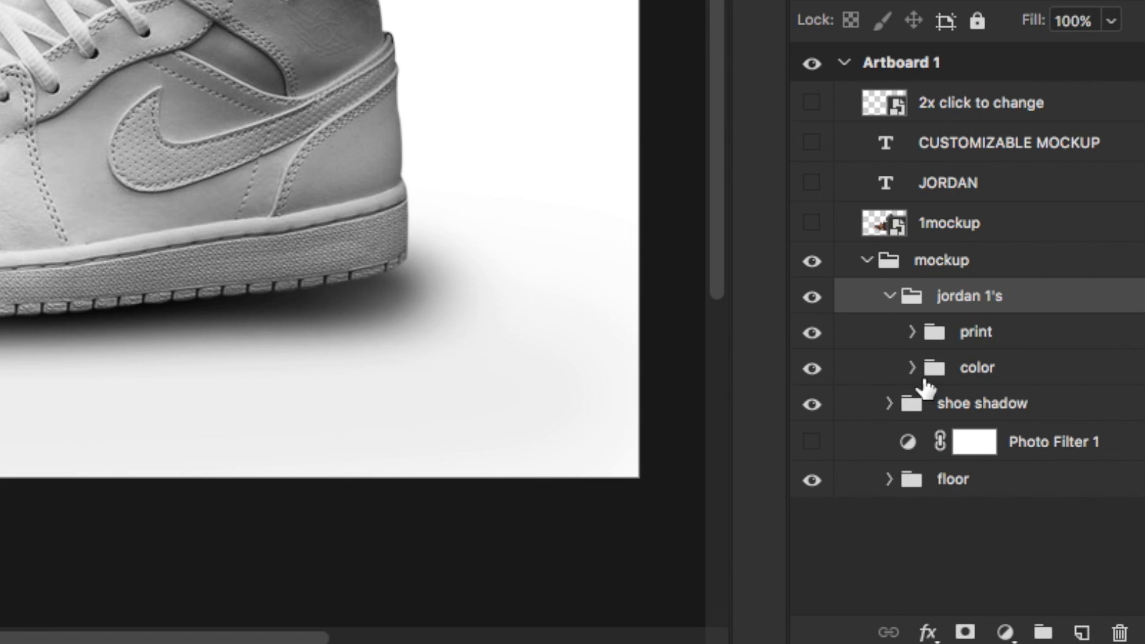
pyautogui.click(911, 369)
pyautogui.scroll(-4, 1001, 477)
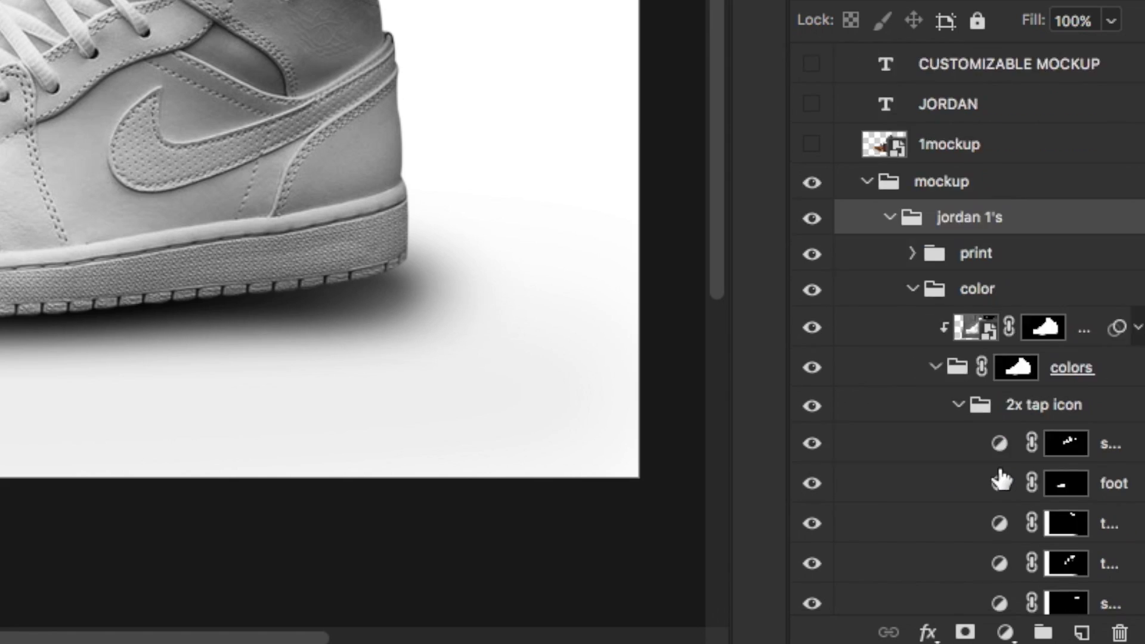
pyautogui.click(971, 331)
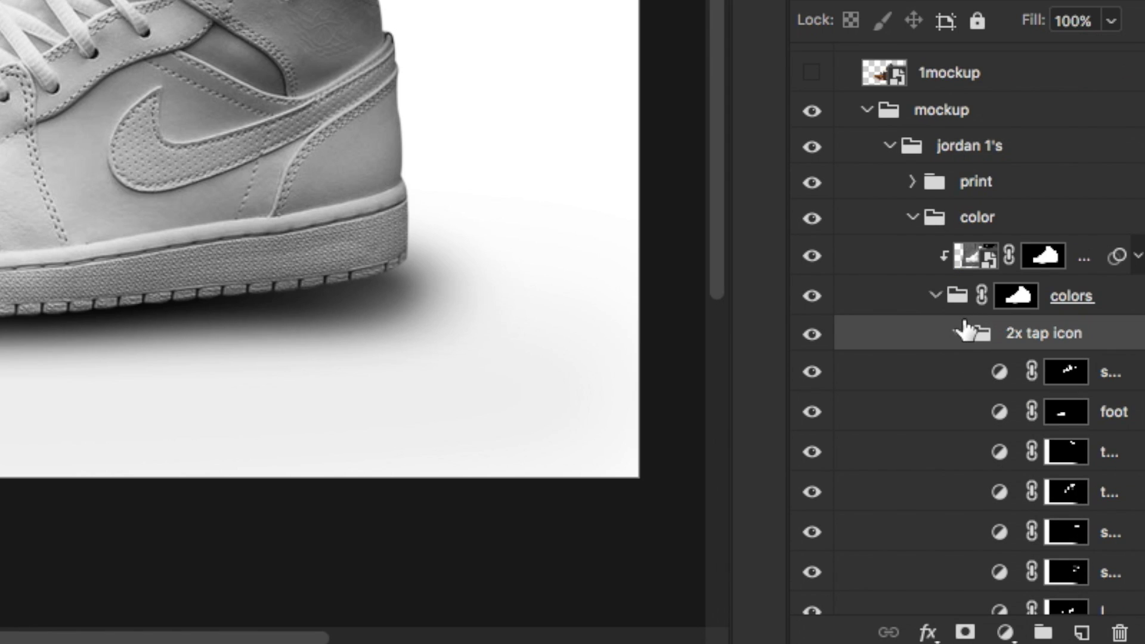
pyautogui.click(959, 333)
pyautogui.click(935, 407)
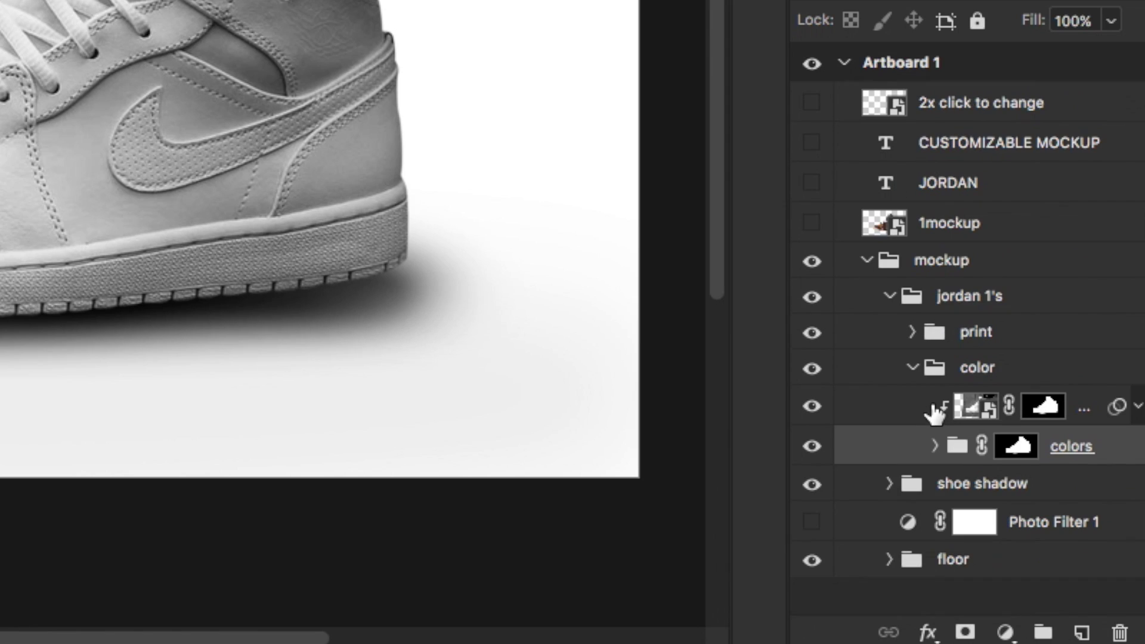
pyautogui.click(934, 446)
pyautogui.scroll(-1, 908, 371)
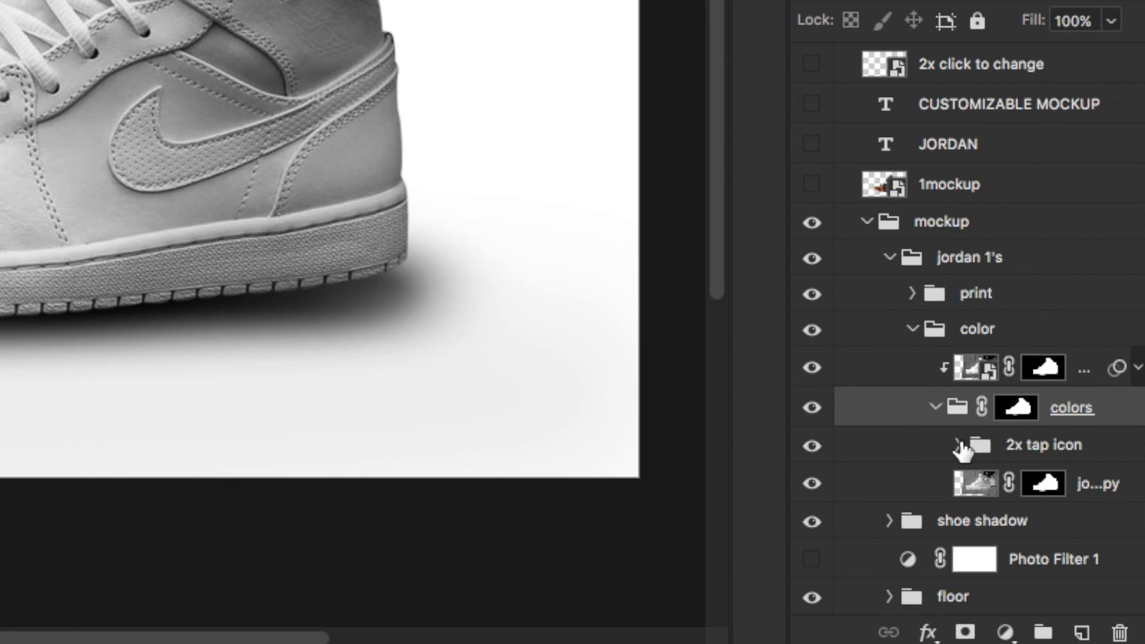
pyautogui.click(960, 445)
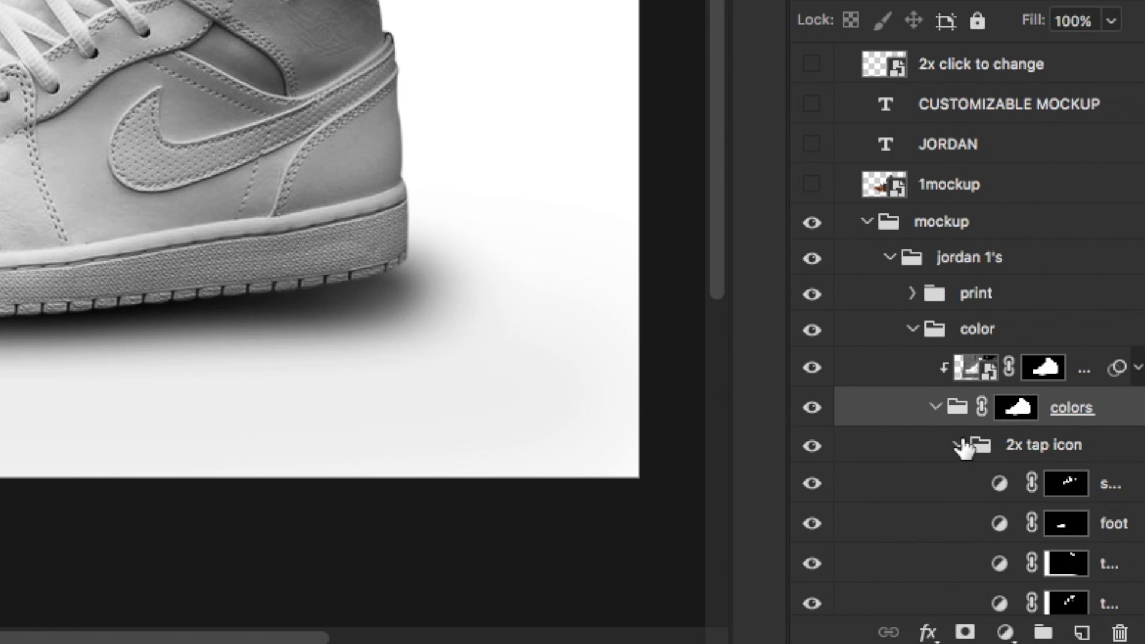
pyautogui.scroll(-5, 964, 449)
pyautogui.scroll(-2, 964, 448)
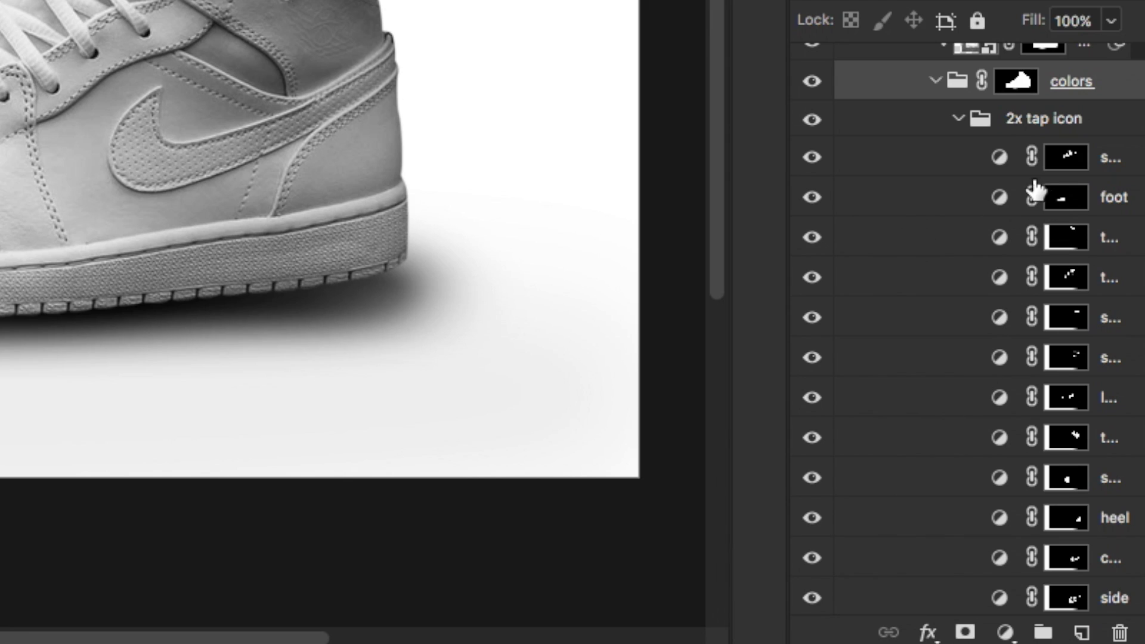
# - Try a red photo filter color on the shoelaces
pyautogui.doubleClick(999, 159)
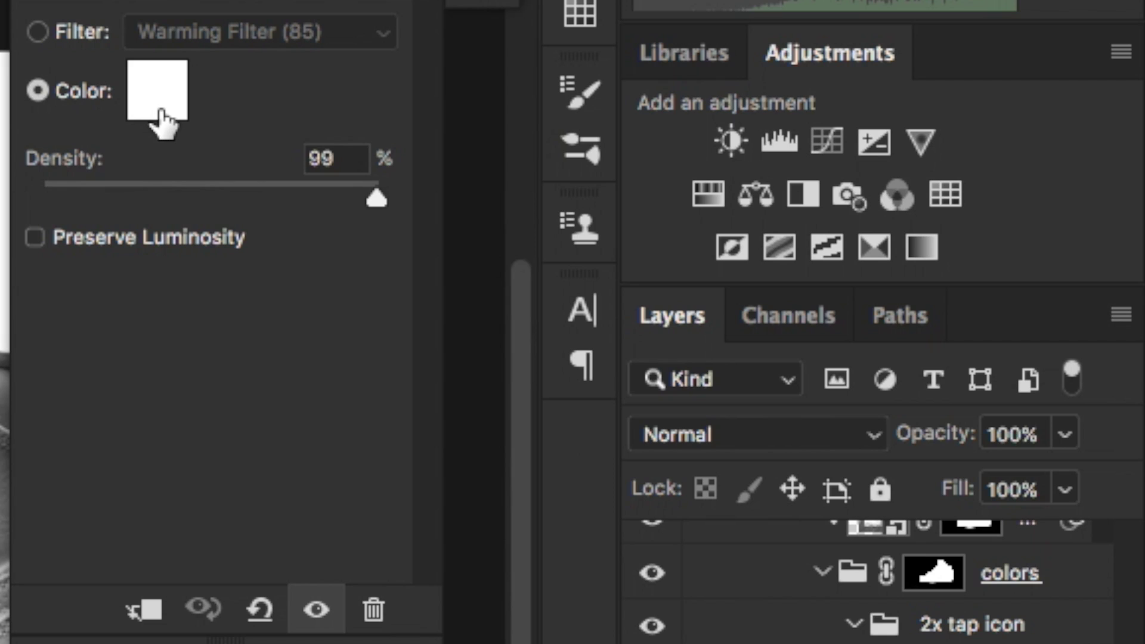
pyautogui.click(160, 113)
pyautogui.moveTo(524, 360); pyautogui.dragTo(595, 264)
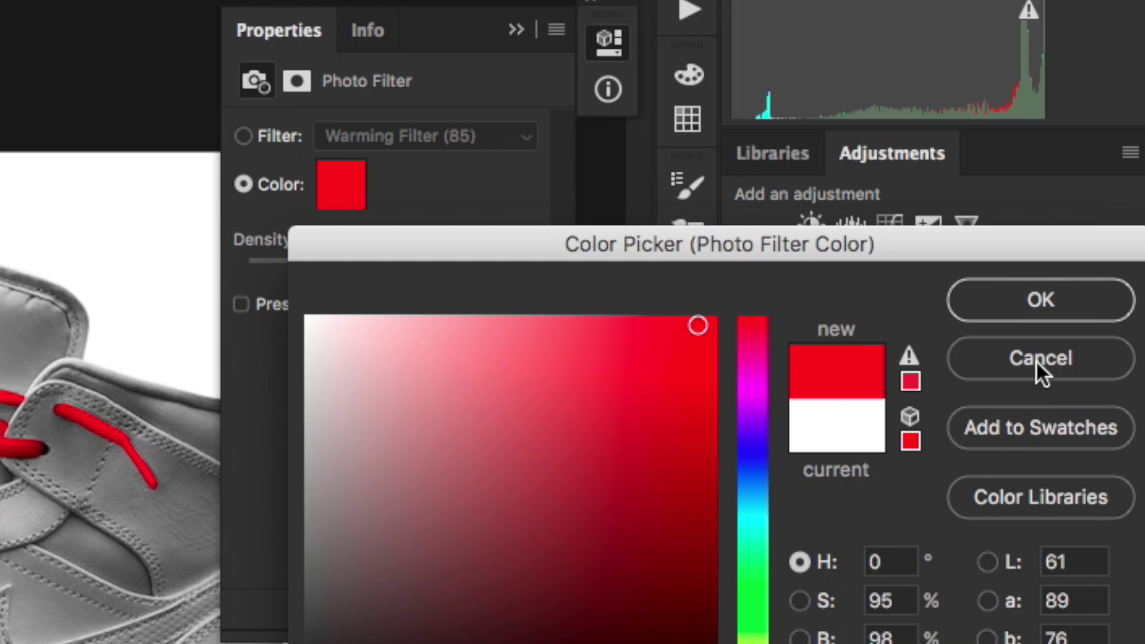
pyautogui.click(1038, 358)
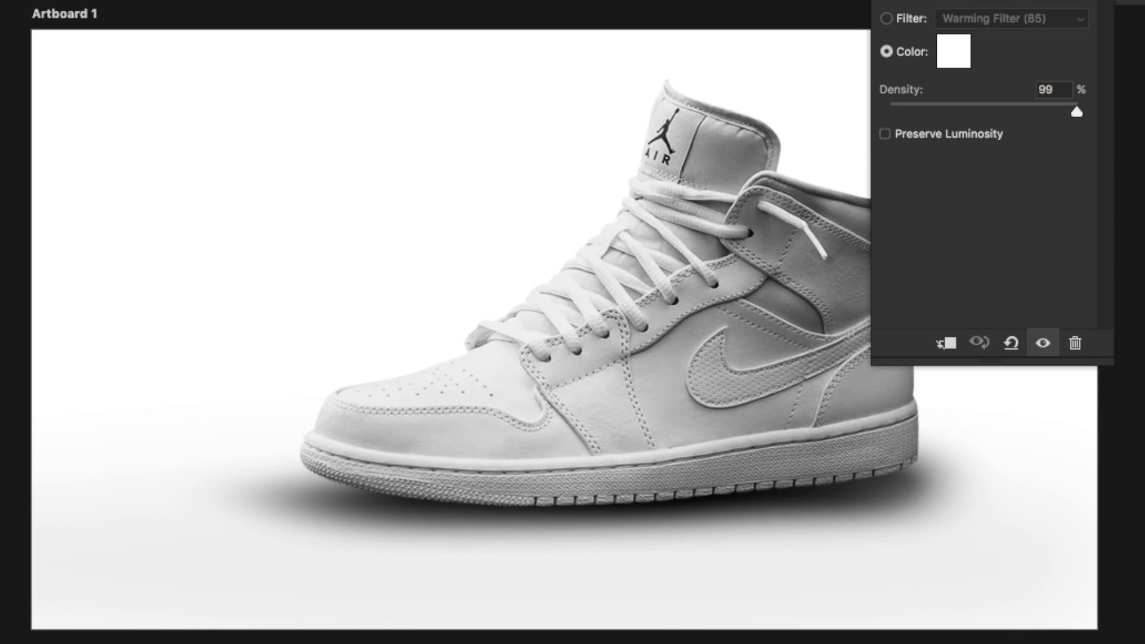
pyautogui.click(514, 30)
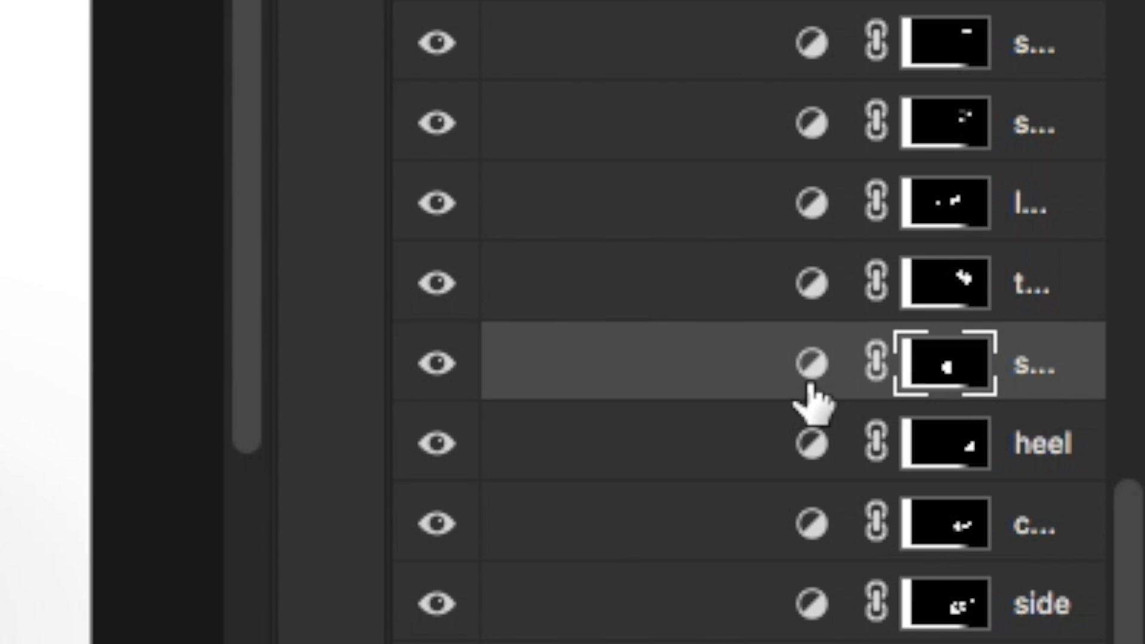
# - Set the photo filter color of the panel beside the lower lace holes to red
pyautogui.click(811, 386)
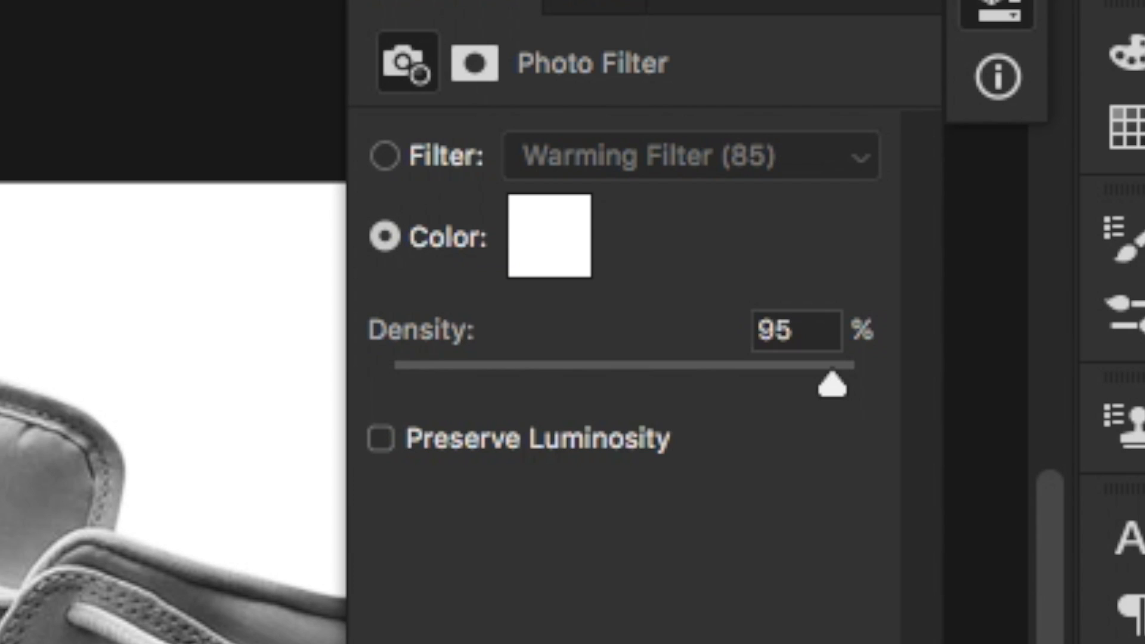
pyautogui.click(559, 250)
pyautogui.click(1076, 620)
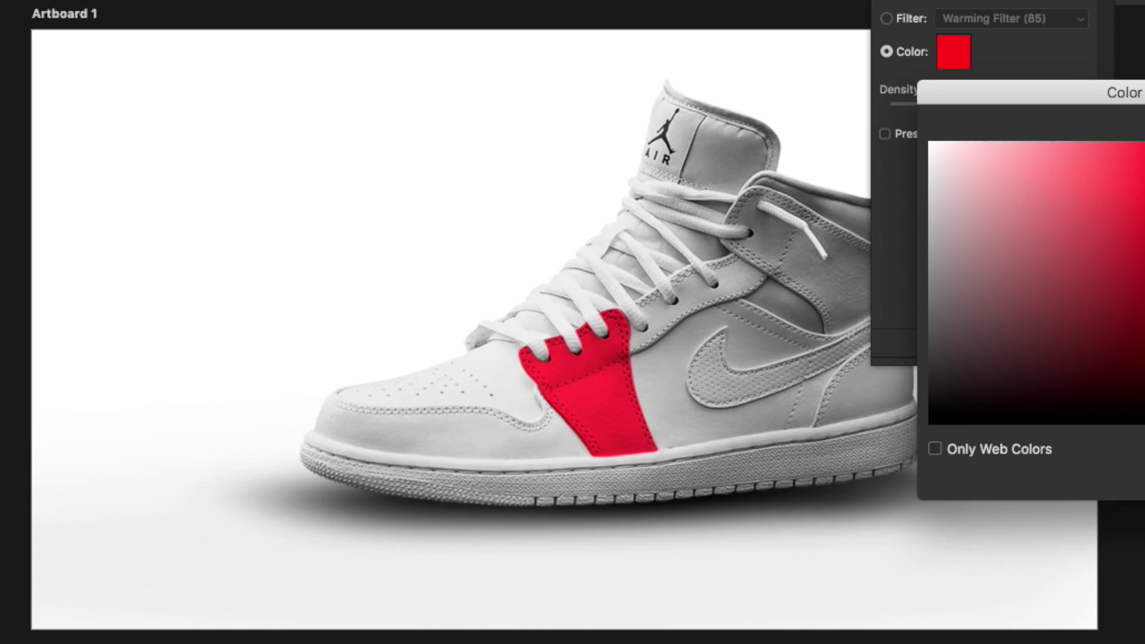
pyautogui.press('Return')
# - Set the photo filter color of the ankle collar panel to red
pyautogui.click(918, 278)
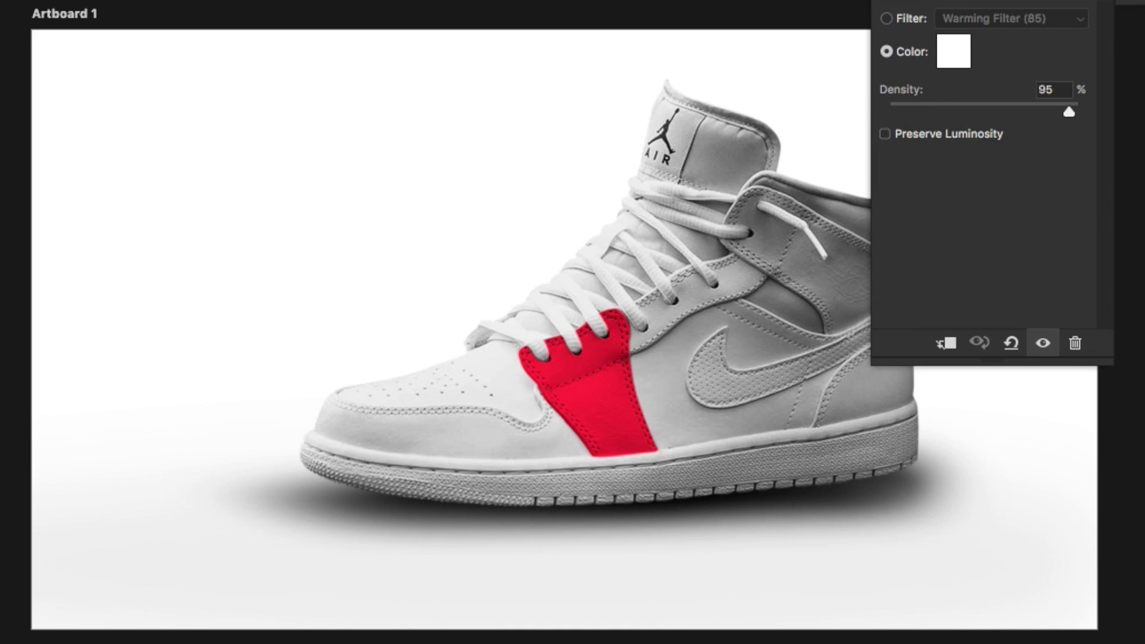
pyautogui.click(953, 51)
pyautogui.click(1133, 137)
pyautogui.press('Return')
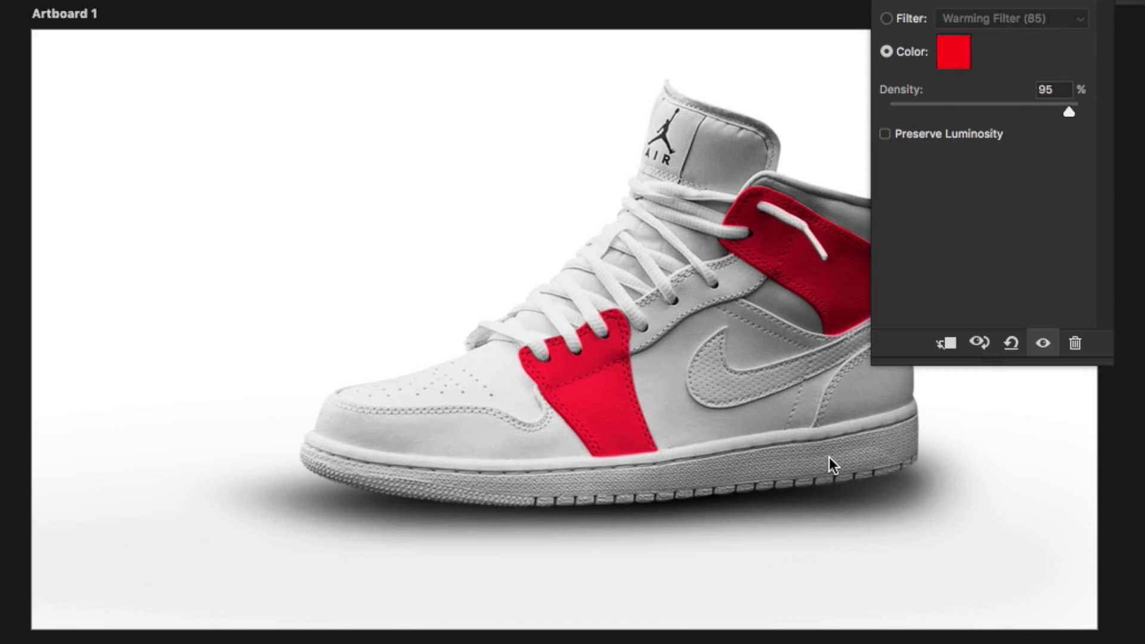
# - Set the photo filter color of the shoe's outsole to red
pyautogui.click(832, 465)
pyautogui.click(953, 51)
pyautogui.press('Return')
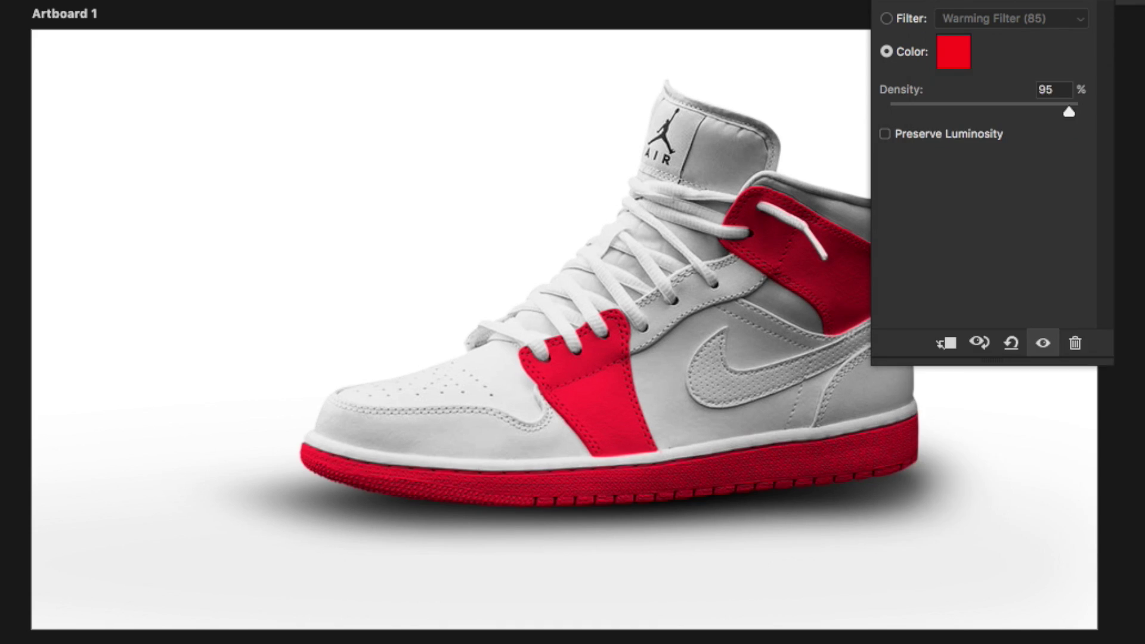
# - Set the photo filter color of the swoosh to red
pyautogui.click(838, 394)
pyautogui.click(953, 51)
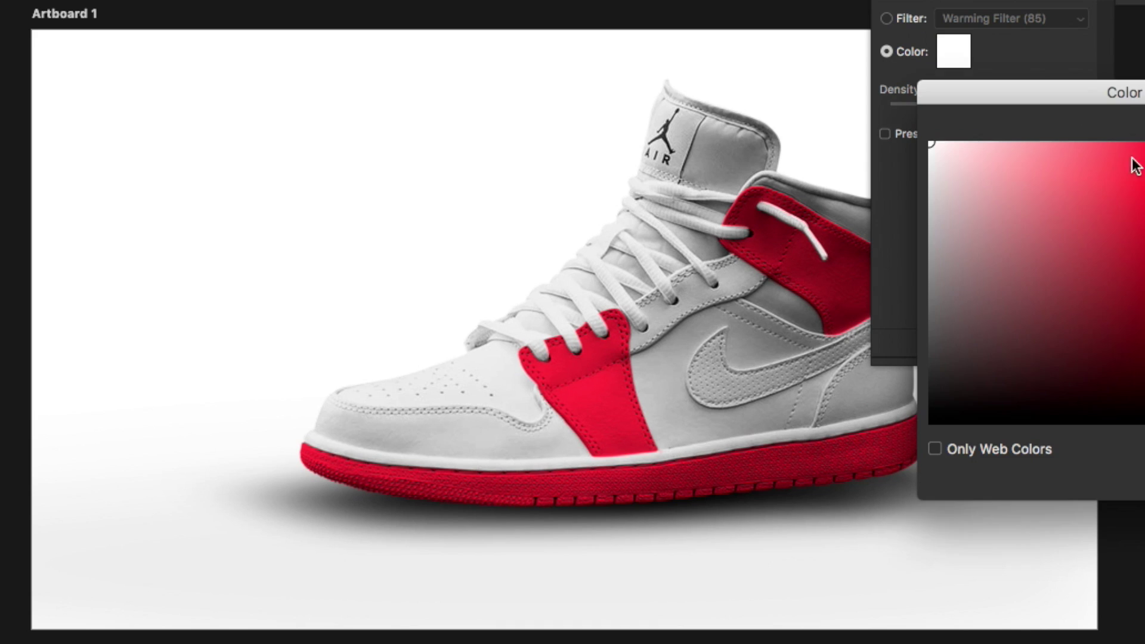
pyautogui.click(1132, 122)
pyautogui.press('Return')
# - Try red on the side panel behind the swoosh and restore its photo filter color to white
pyautogui.click(670, 396)
pyautogui.click(953, 51)
pyautogui.click(1132, 123)
pyautogui.press('Return')
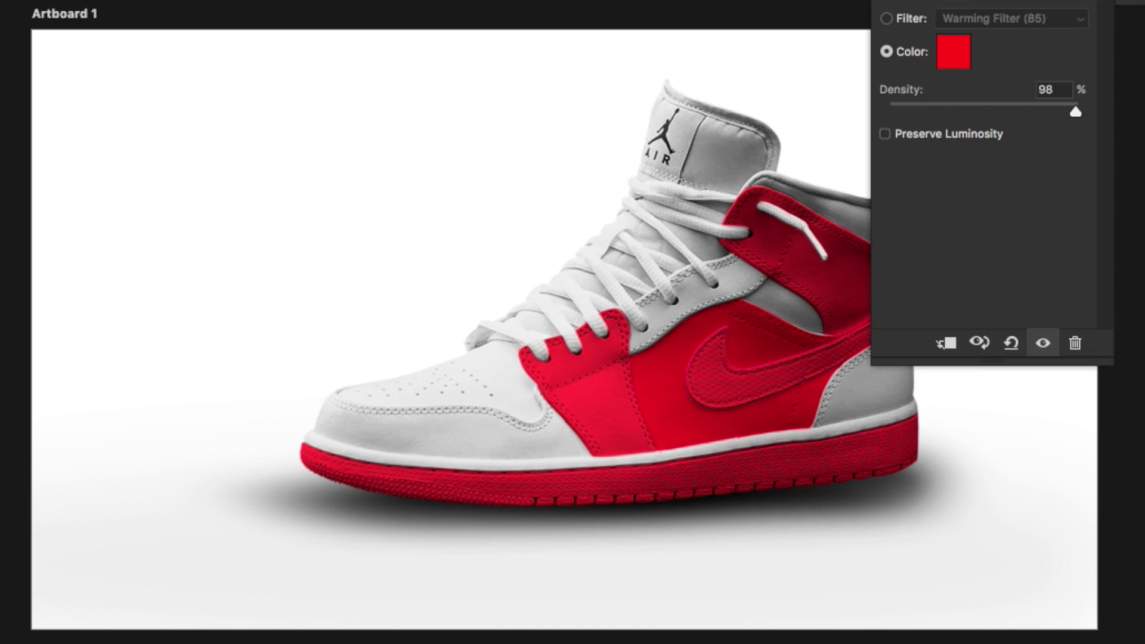
pyautogui.click(953, 51)
pyautogui.click(930, 143)
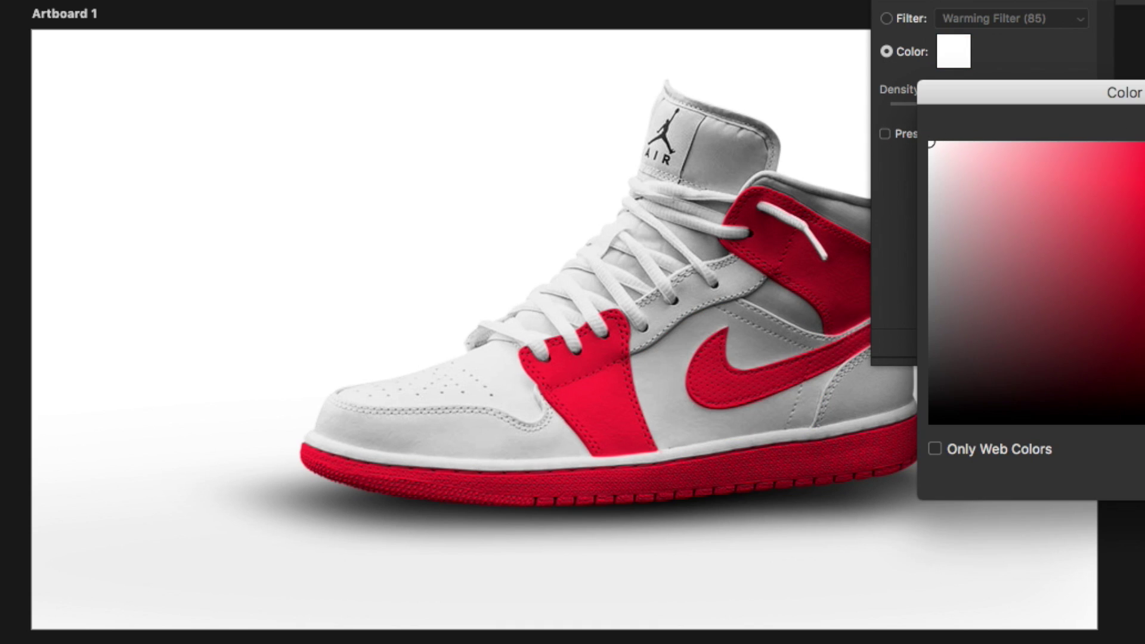
pyautogui.press('Return')
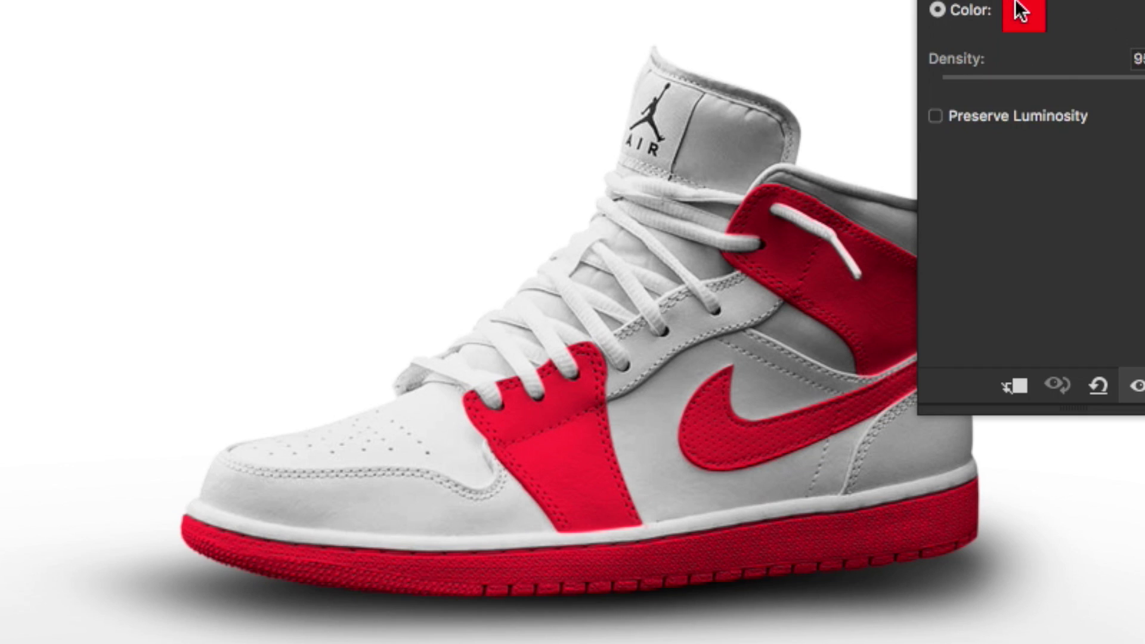
# - Change the selected red photo filter color back to white
pyautogui.click(1018, 12)
pyautogui.moveTo(1115, 173); pyautogui.dragTo(961, 101)
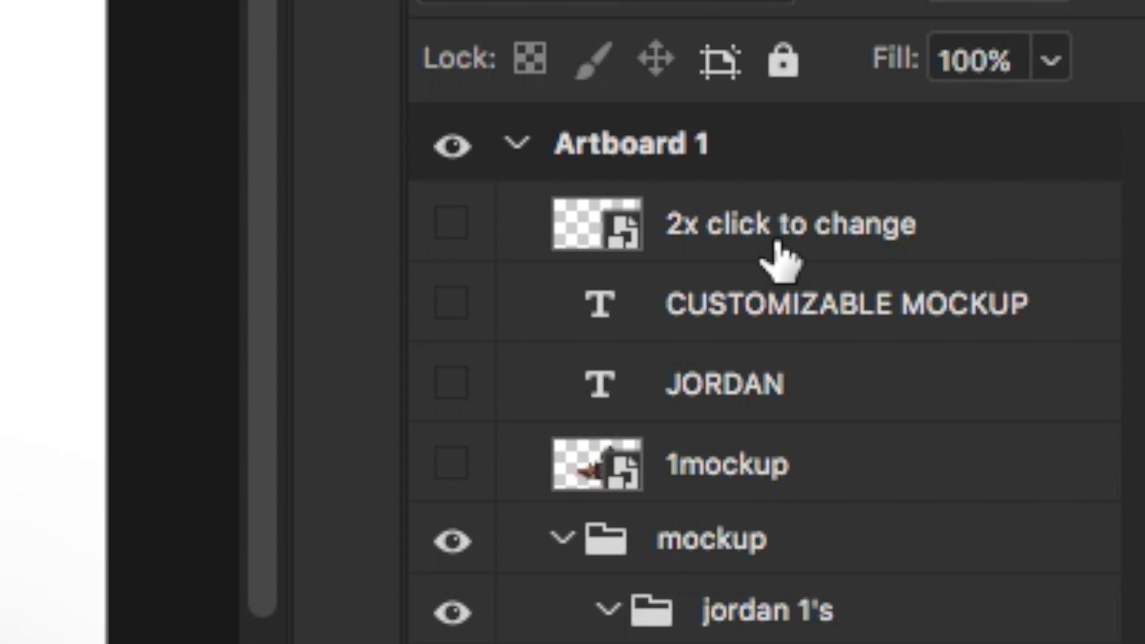
# - Open the contents of the 2x click to change smart object, leaving its missing RGB profile as is
pyautogui.click(598, 234)
pyautogui.doubleClick(598, 233)
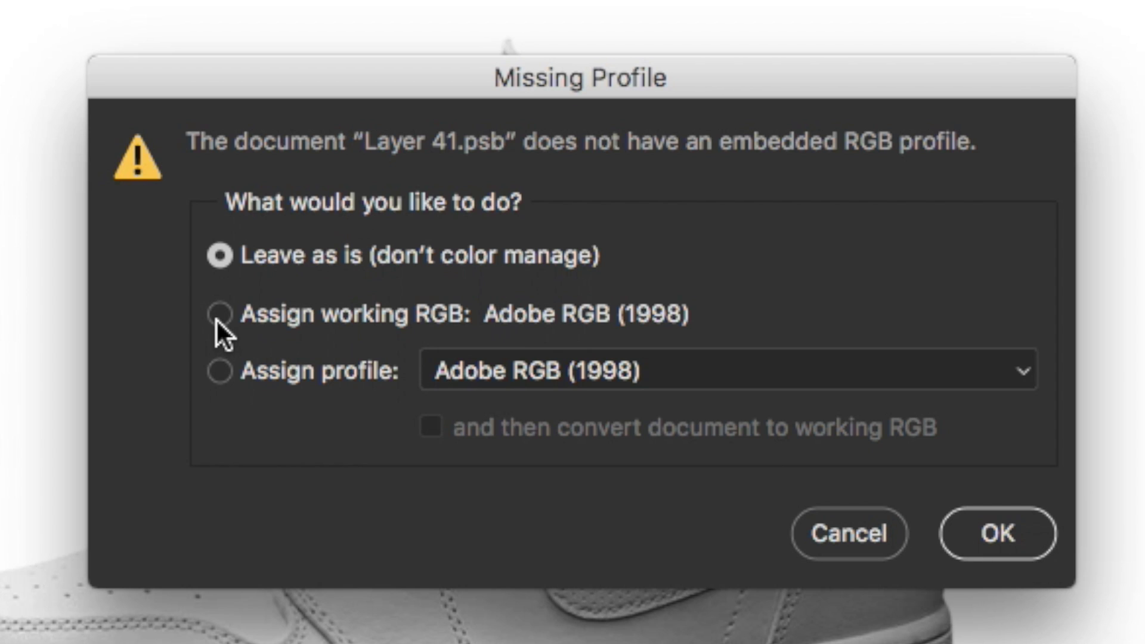
pyautogui.click(995, 540)
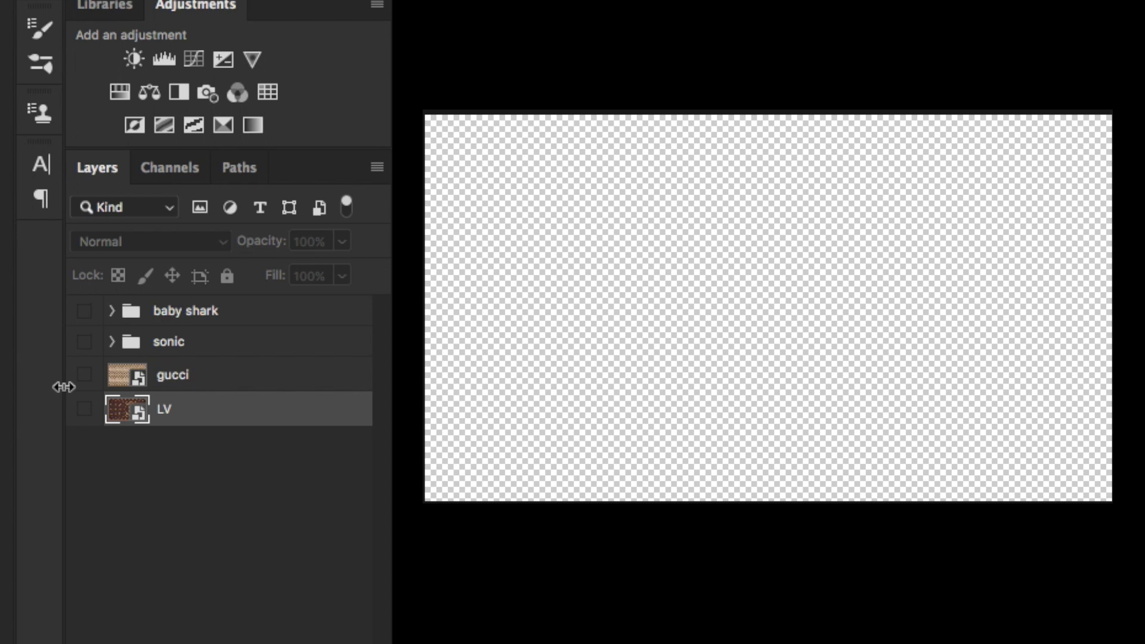
# - Preview the sonic, baby shark and LV artwork one at a time, hiding each one again
pyautogui.click(96, 345)
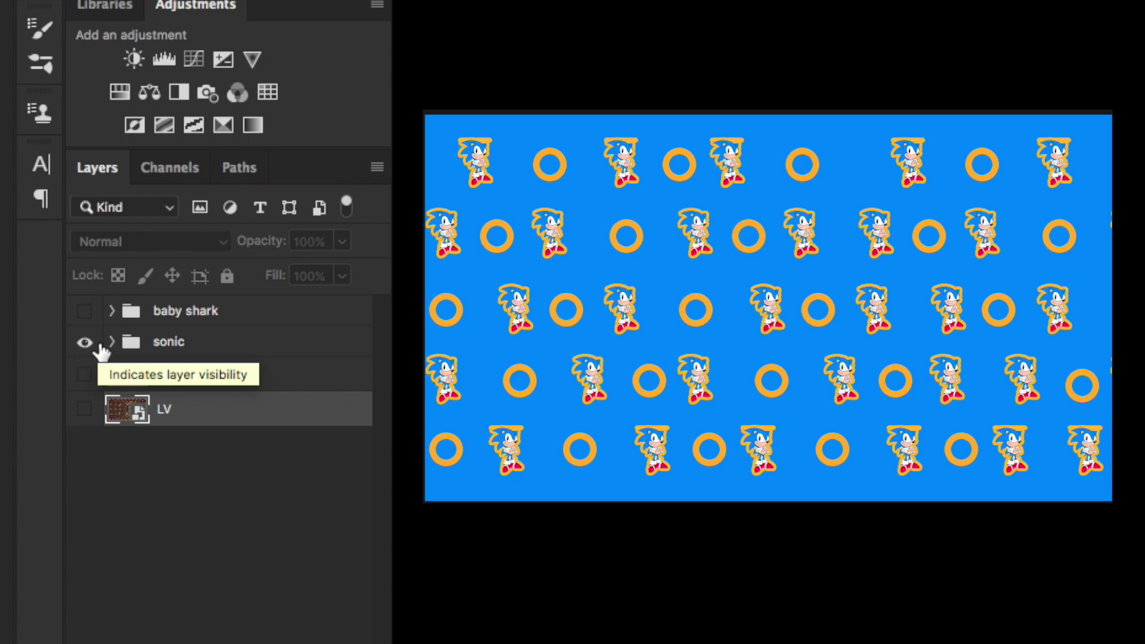
pyautogui.click(97, 345)
pyautogui.click(94, 313)
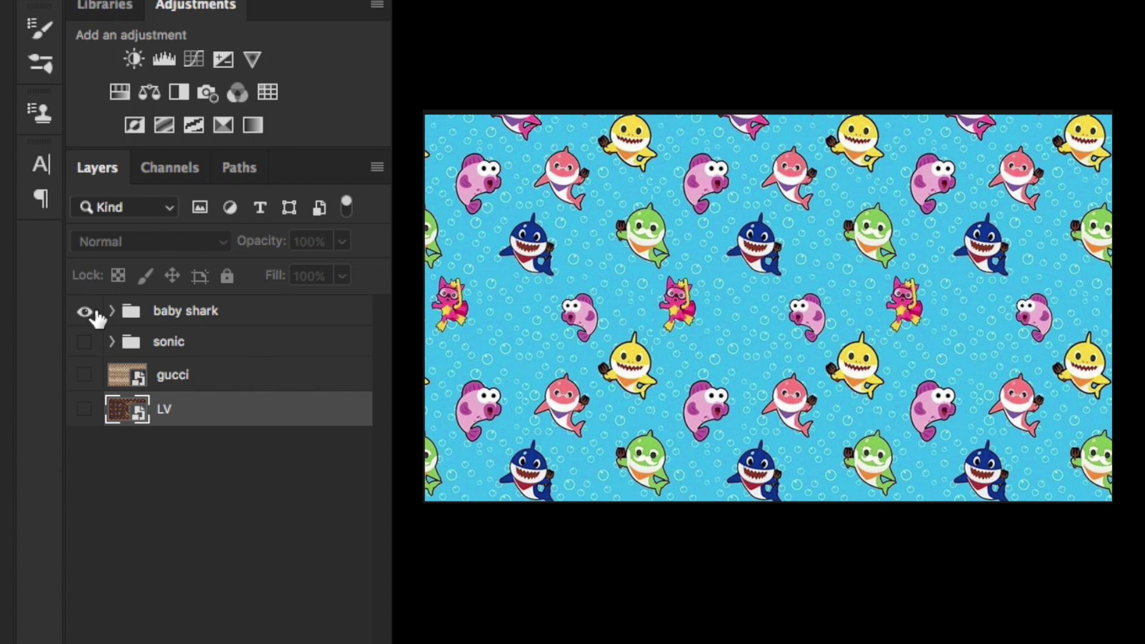
pyautogui.click(90, 311)
pyautogui.click(84, 409)
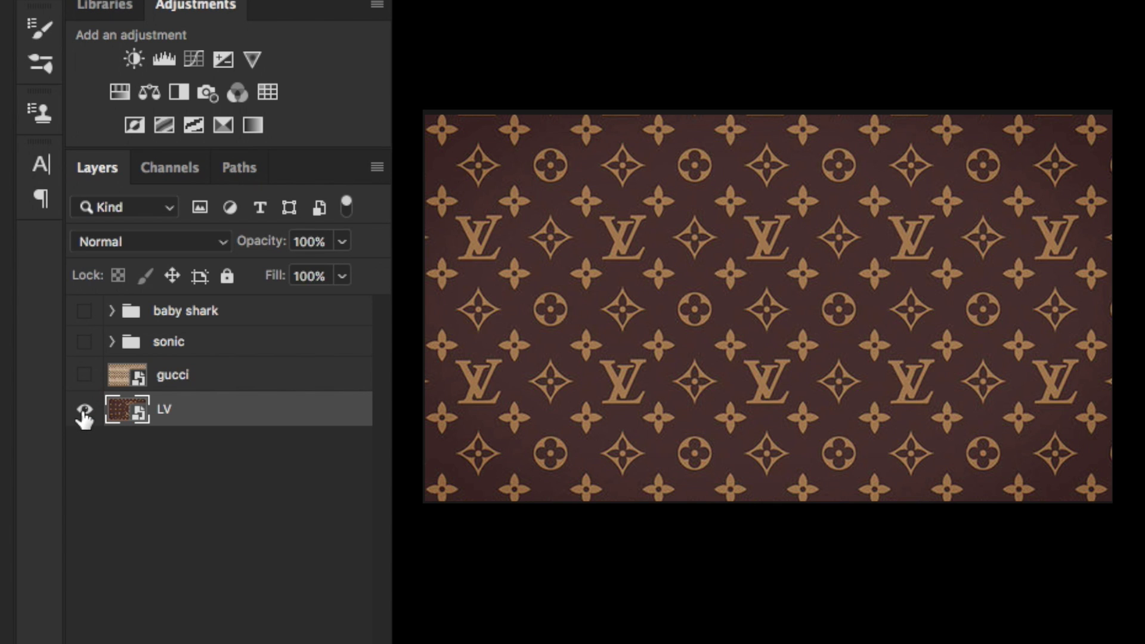
pyautogui.click(84, 409)
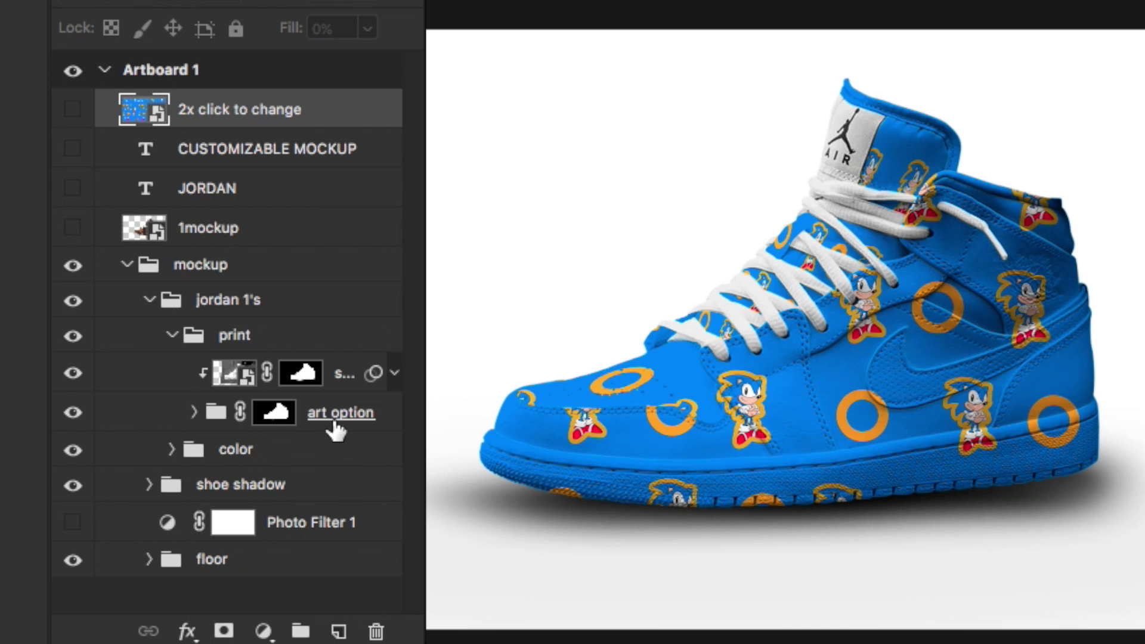
# - In the art option group, switch the toe box print off and back on, and hide the print on the tongue's edge
pyautogui.click(193, 412)
pyautogui.scroll(-5, 193, 417)
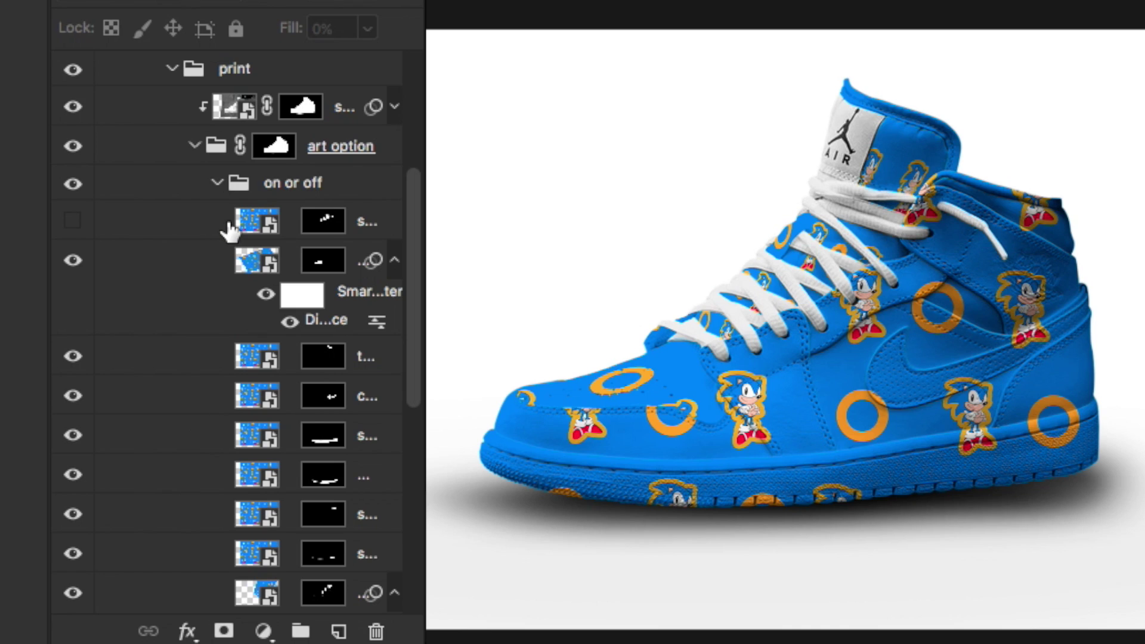
pyautogui.click(78, 265)
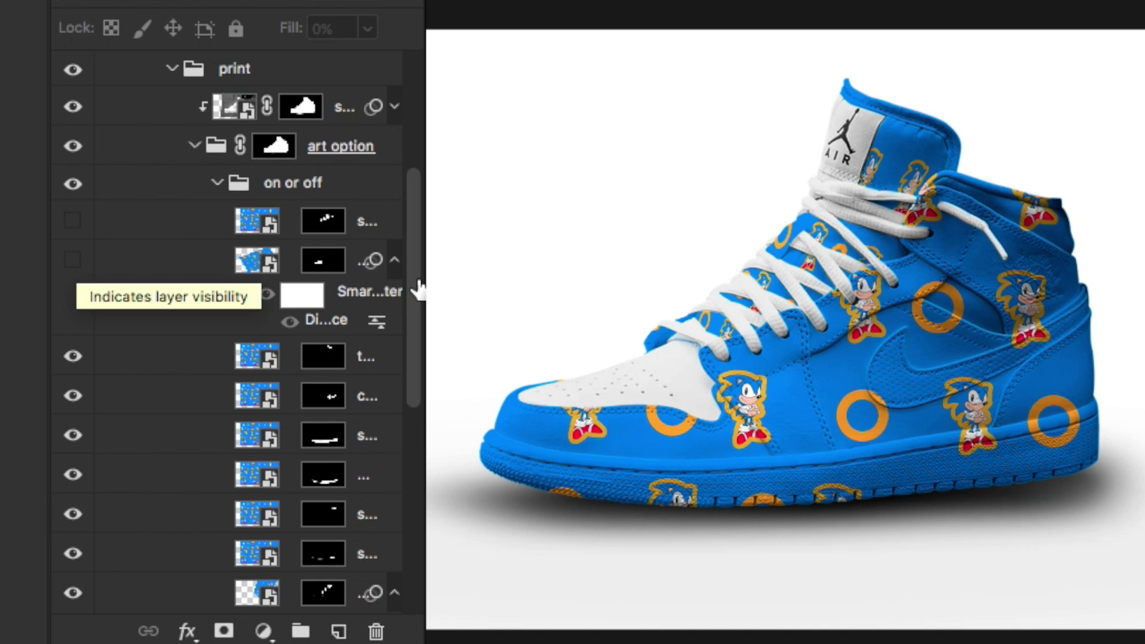
pyautogui.click(74, 260)
pyautogui.click(73, 357)
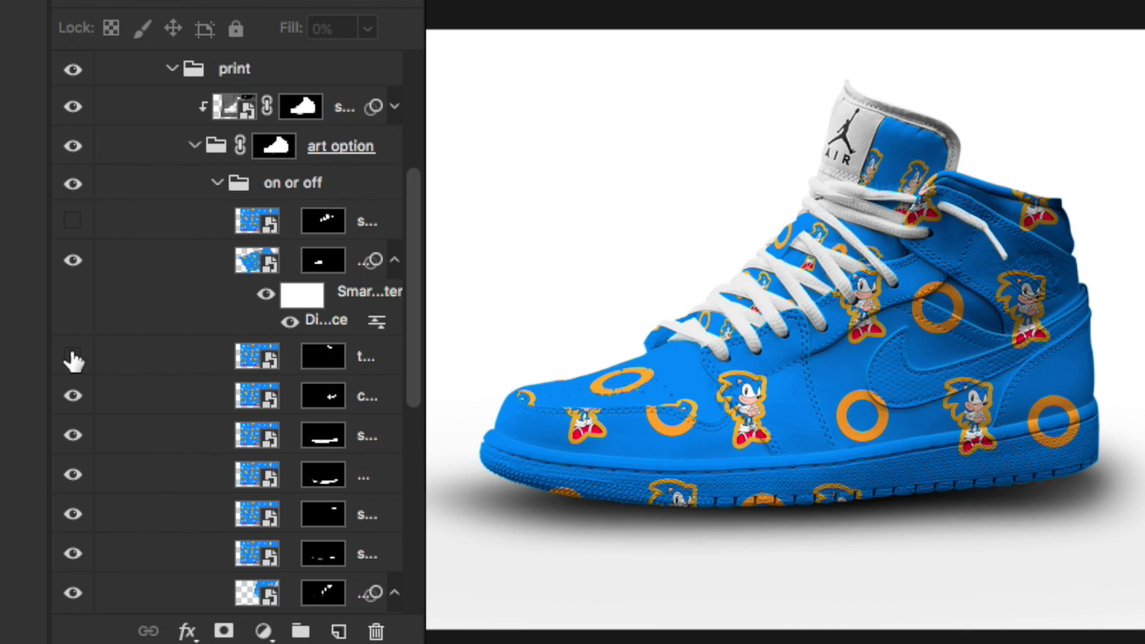
# - Hide the print layer directly below the tongue's edge print in the on or off group
pyautogui.click(75, 408)
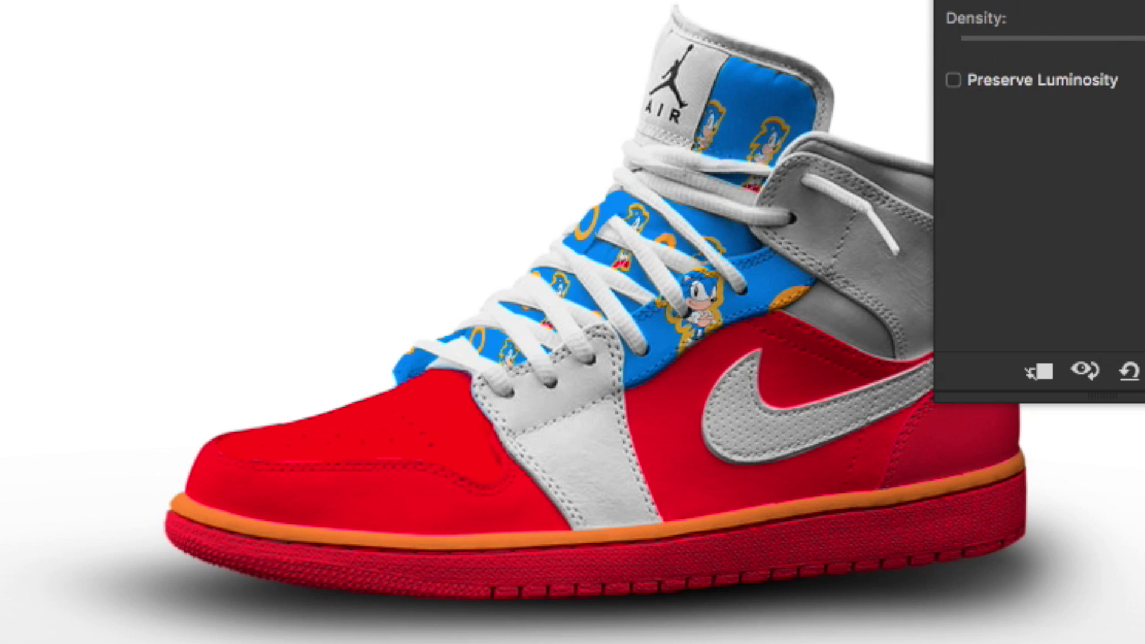
# - Recolor the swoosh golden orange through its photo filter, sampling orange tones from the shoe
pyautogui.click(736, 506)
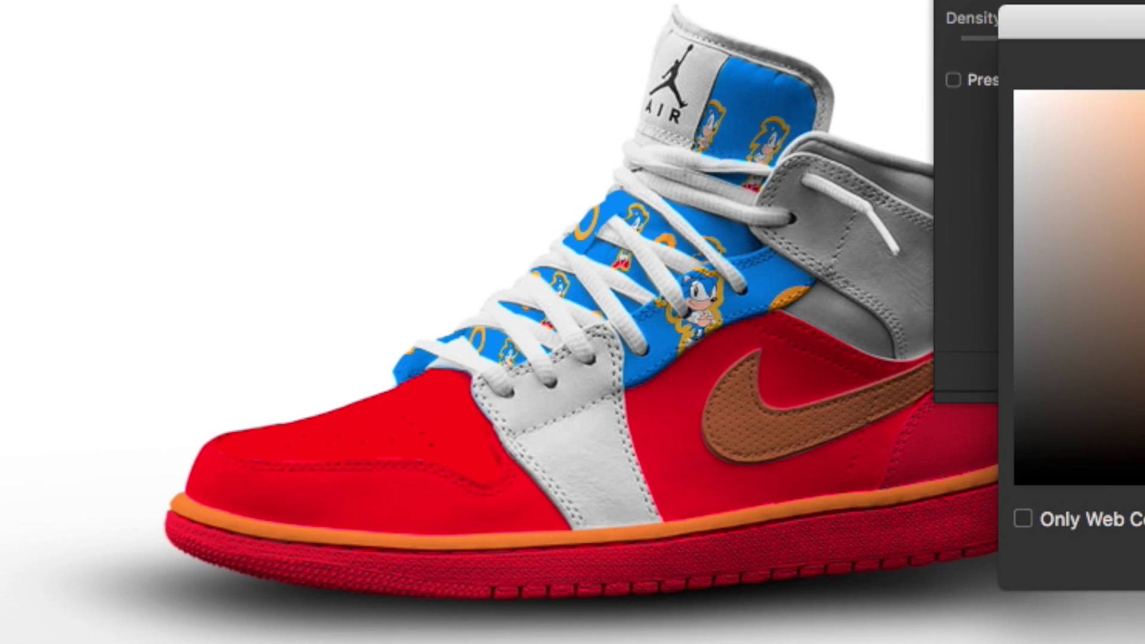
pyautogui.click(437, 532)
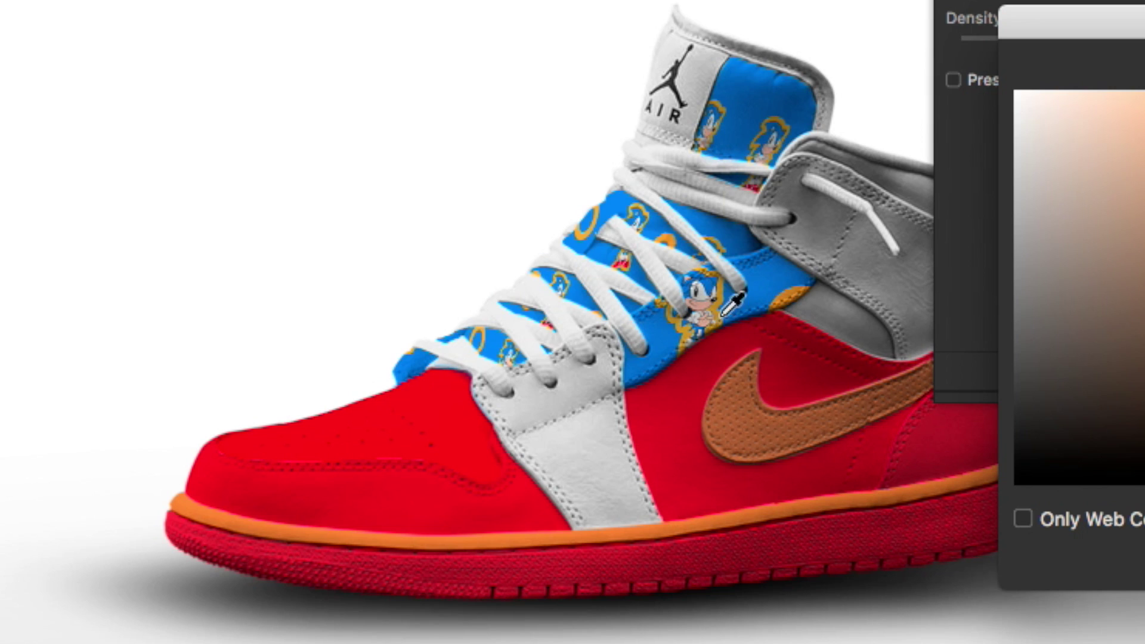
pyautogui.click(901, 496)
pyautogui.press('Escape')
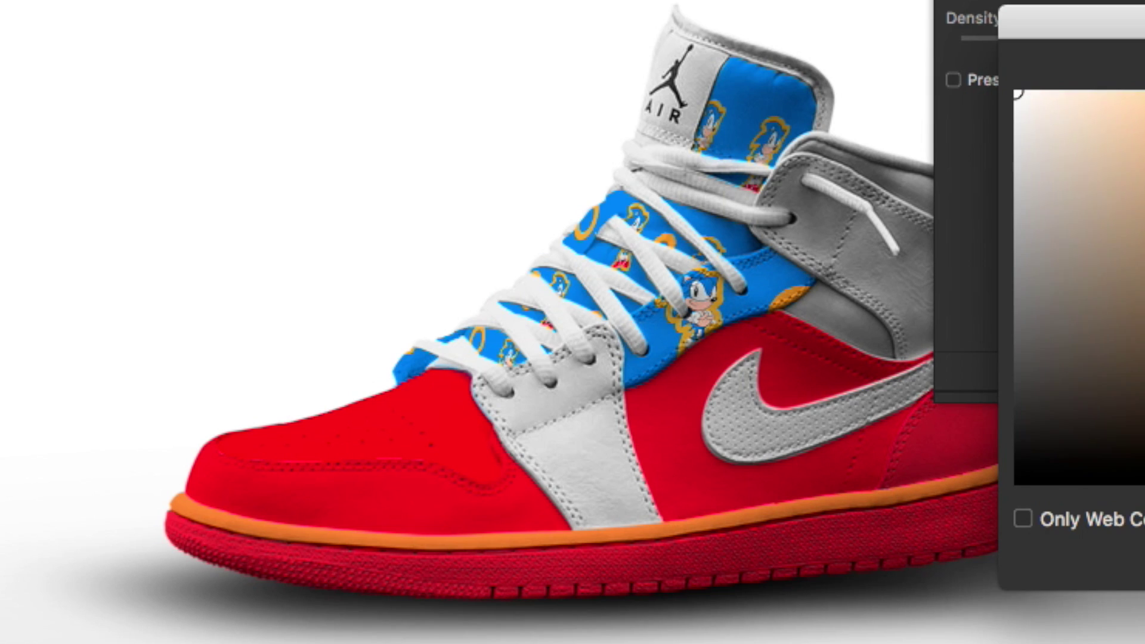
pyautogui.press('Return')
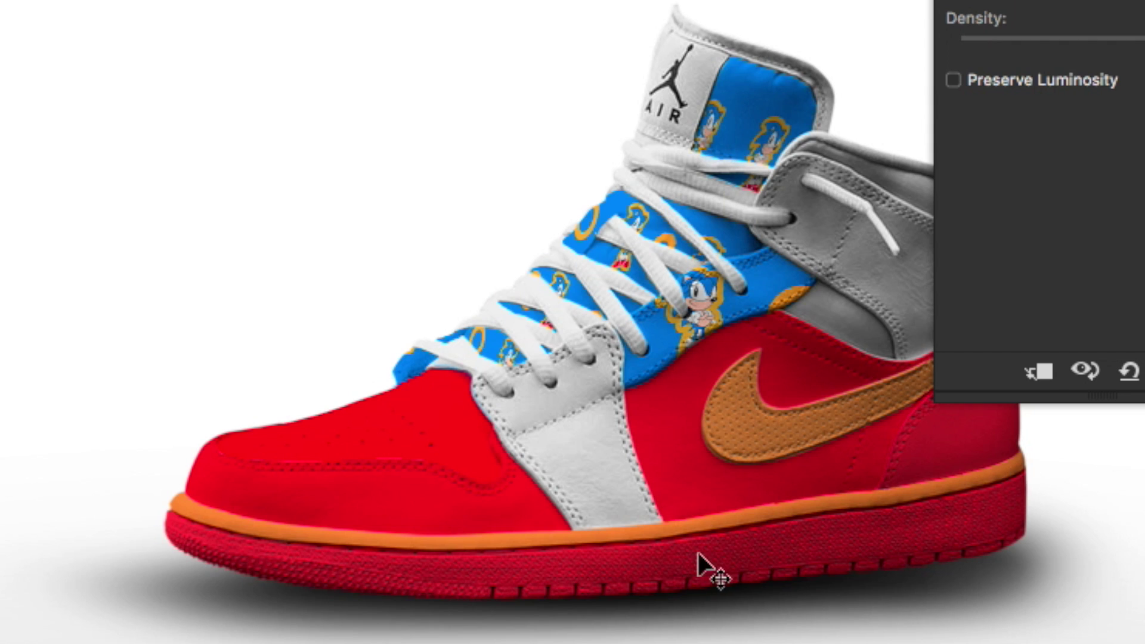
# - Change the photo filter color of the red outsole to orange
pyautogui.press('Escape')
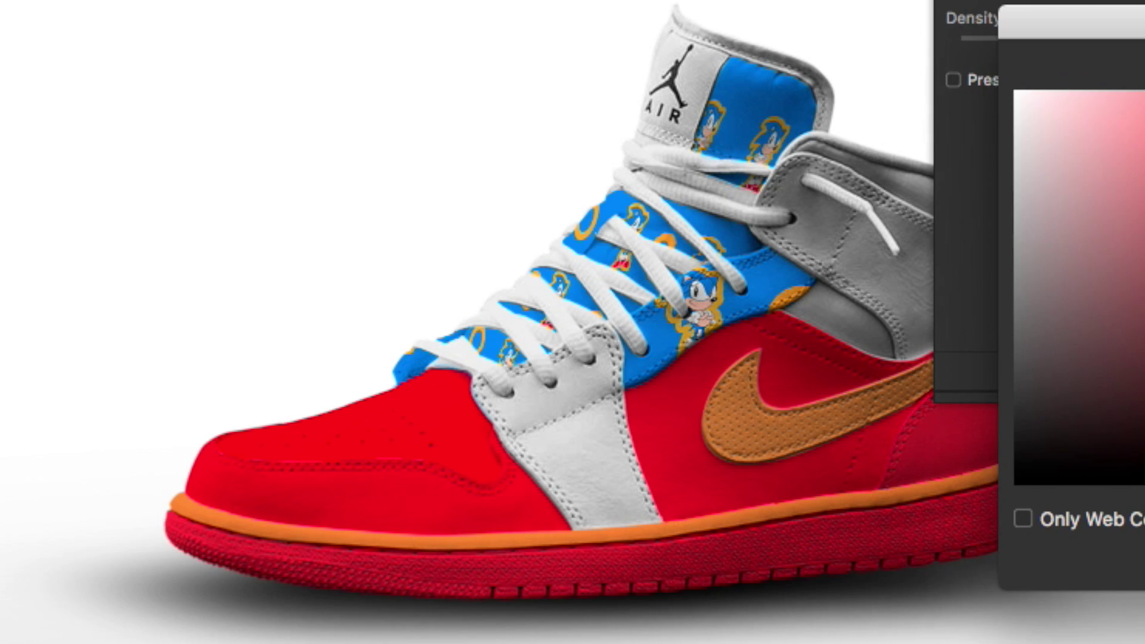
pyautogui.press('Return')
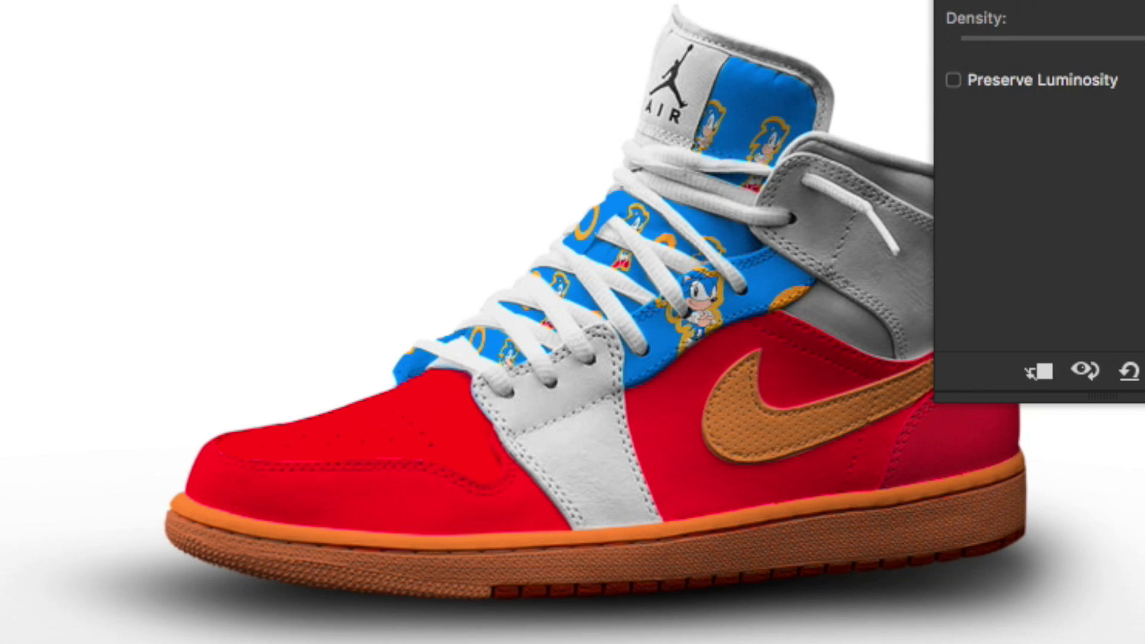